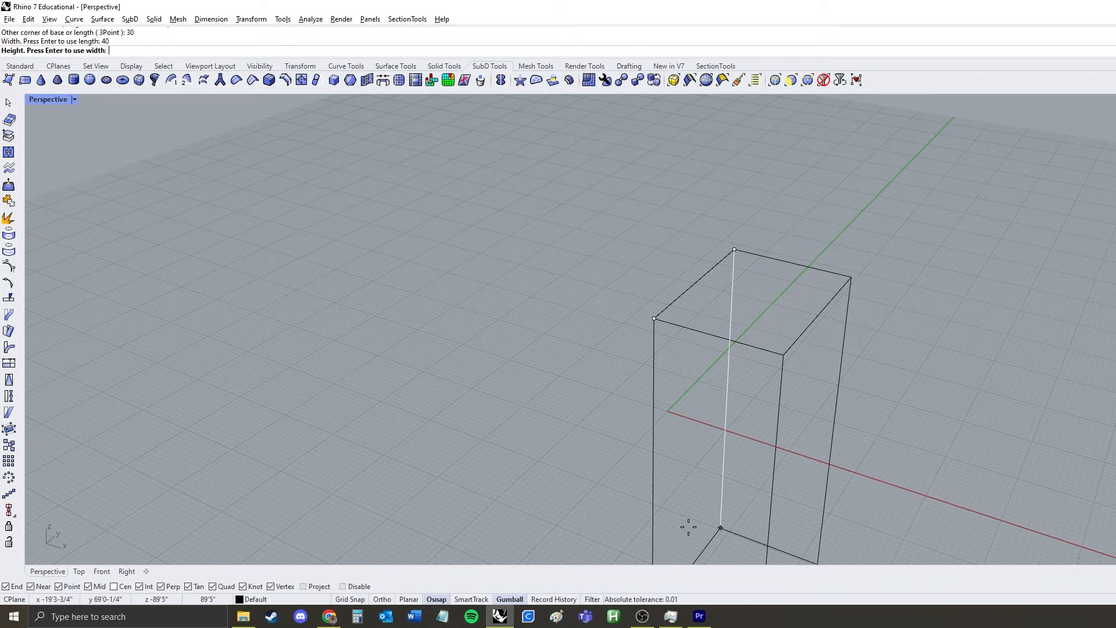
- Finish the box with a height of 10 and set the viewport to Shaded display
text(10)
key(Return)
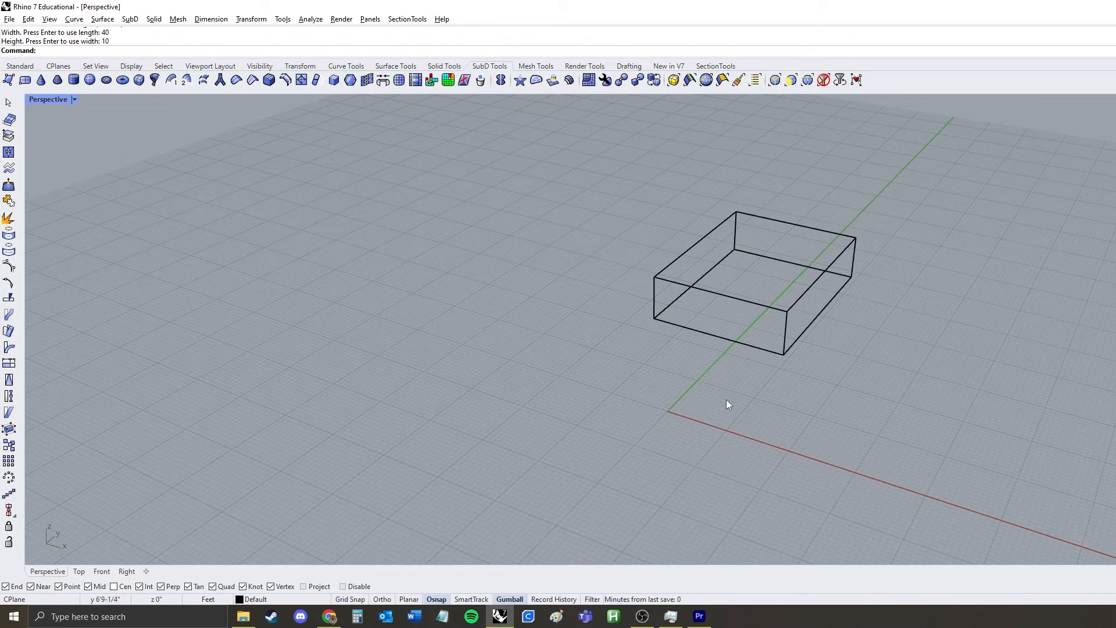
middle_click(754, 348)
click(768, 348)
mouse_move(878, 279)
right_down()
mouse_move(631, 366)
mouse_move(548, 312)
mouse_move(671, 333)
right_up()
scroll(713, 384, up, 5)
mouse_move(742, 397)
right_down()
mouse_move(748, 349)
mouse_move(744, 386)
right_up()
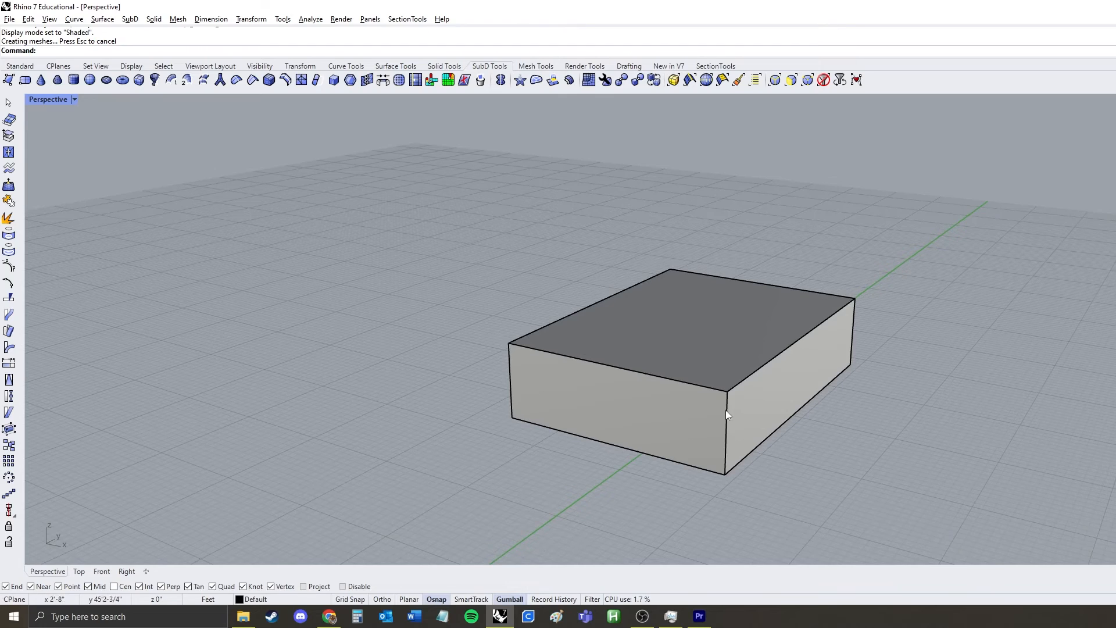
right_drag(766, 370, 780, 391)
- Draw a rectangle on the ground beside the box and make a scaled concentric copy of it
text(rectangle)
key(Return)
click(933, 339)
click(968, 521)
click(979, 358)
alt+shift+drag(896, 400, 904, 402)
click(1093, 357)
scroll(1008, 408, up, 2)
- Fill the area between the two rectangles with a planar surface and extrude it upward into a frame
drag(1054, 385, 973, 403)
middle_click(975, 407)
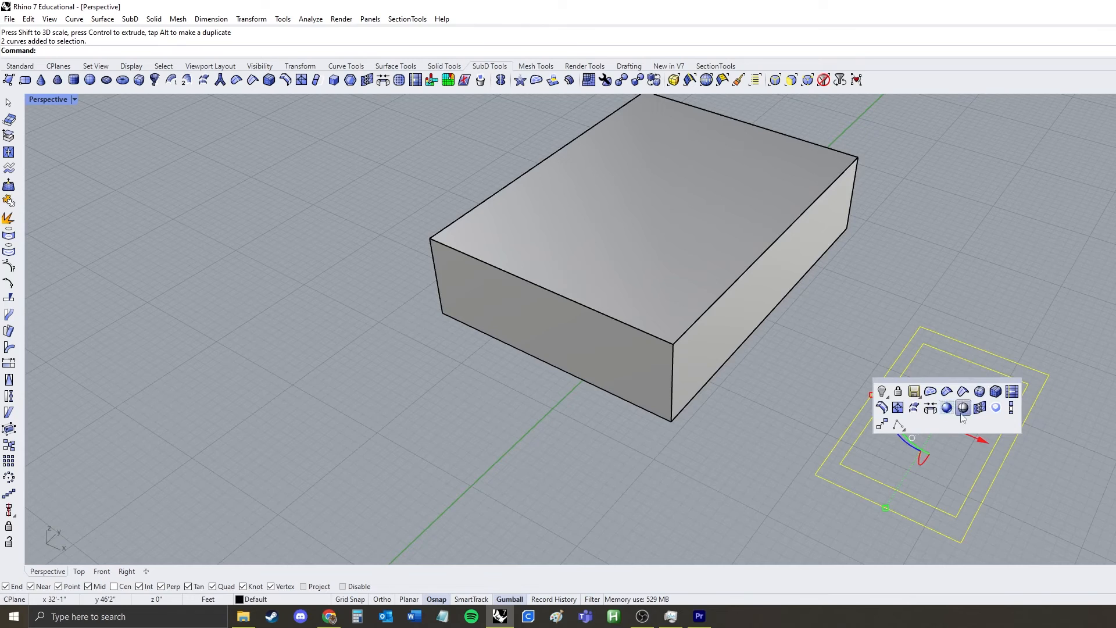
click(996, 408)
click(1085, 406)
scroll(1049, 387, up, 3)
click(1025, 380)
scroll(1024, 380, down, 3)
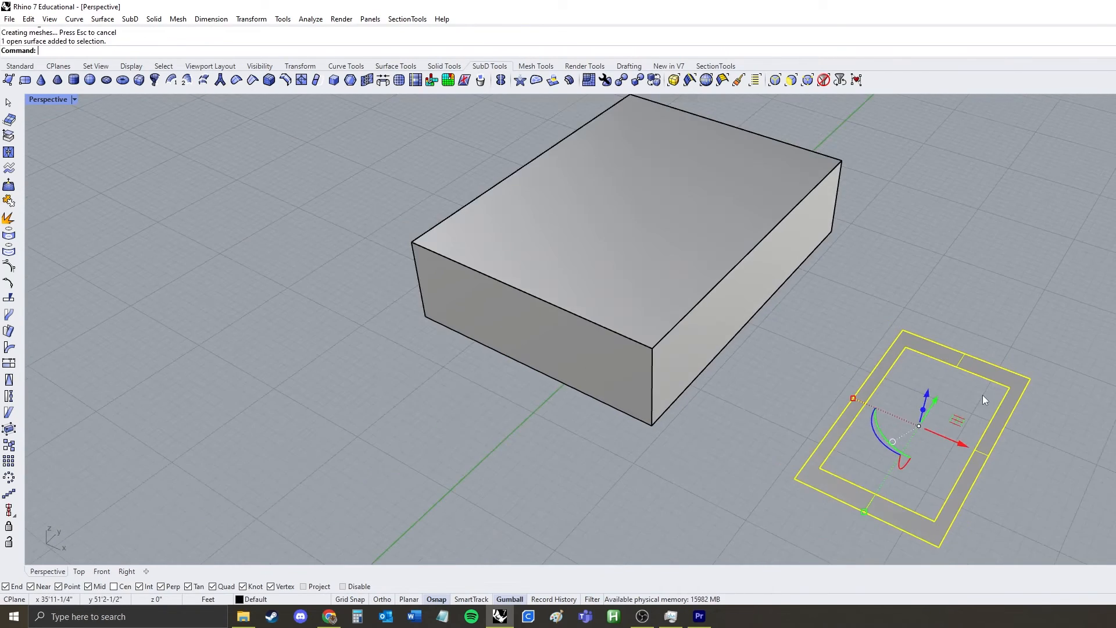
drag(924, 410, 936, 344)
click(967, 414)
right_drag(968, 414, 947, 348)
- Delete the extruded frame and its two rectangle curves
scroll(812, 349, down, 1)
scroll(812, 348, down, 2)
drag(837, 350, 837, 350)
key(Delete)
right_drag(837, 350, 876, 343)
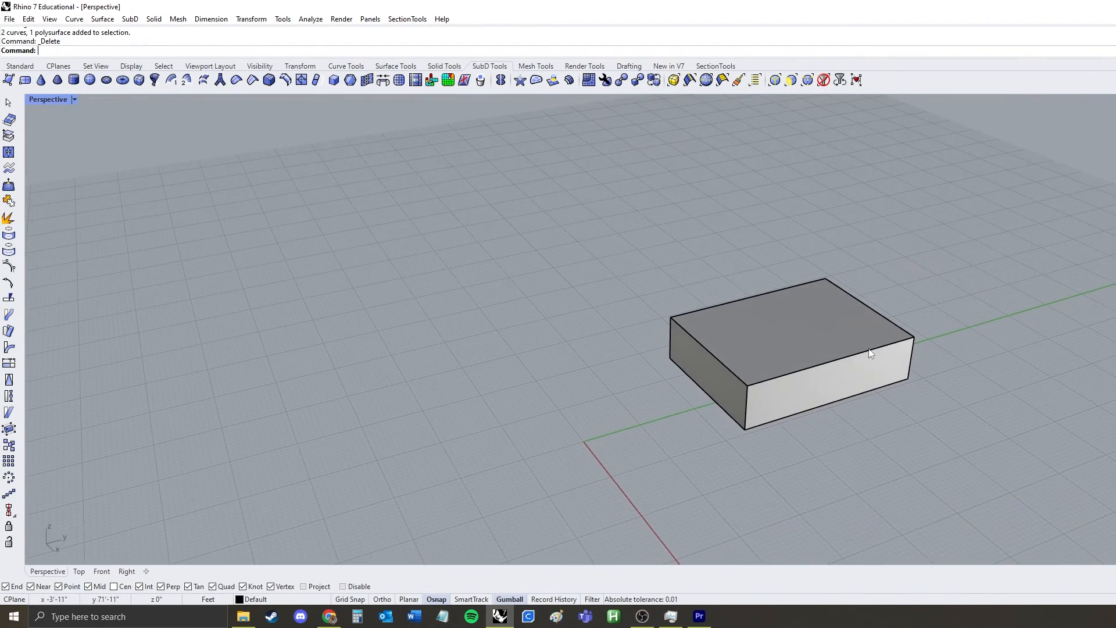
- Shell the box with a thickness of 1, removing its top face
scroll(836, 372, up, 3)
click(834, 369)
key(Escape)
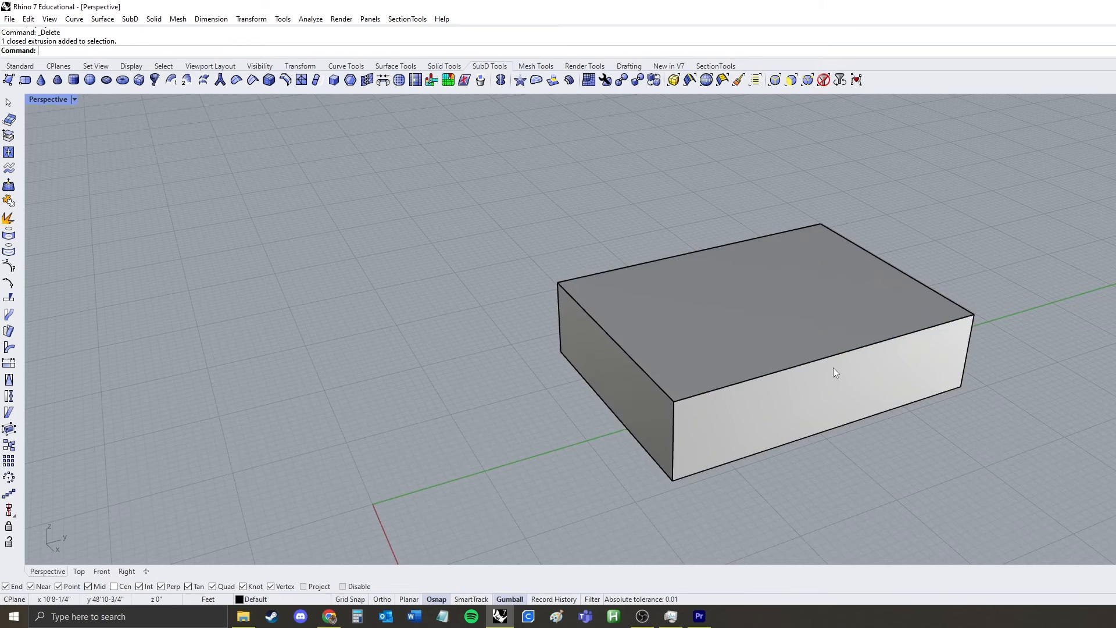
key(Return)
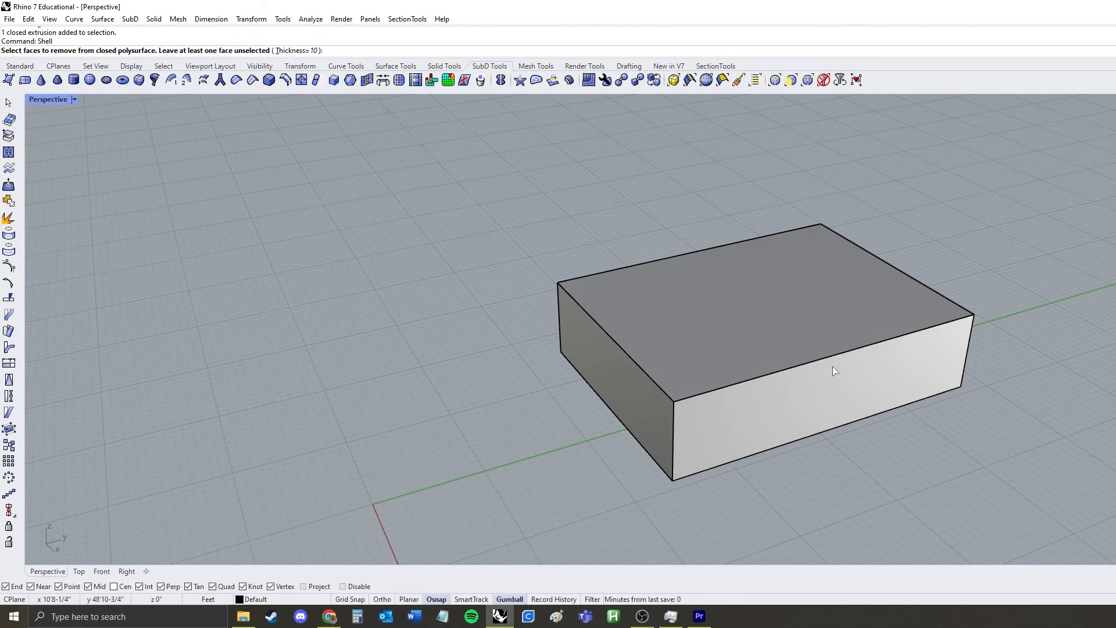
click(796, 332)
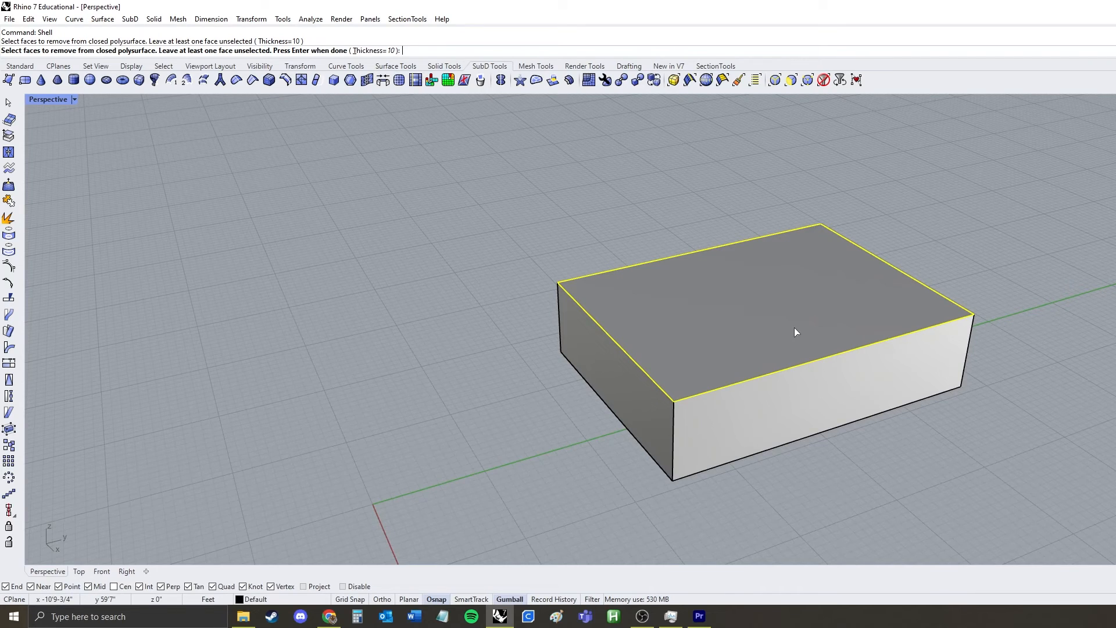
text(1)
key(Return)
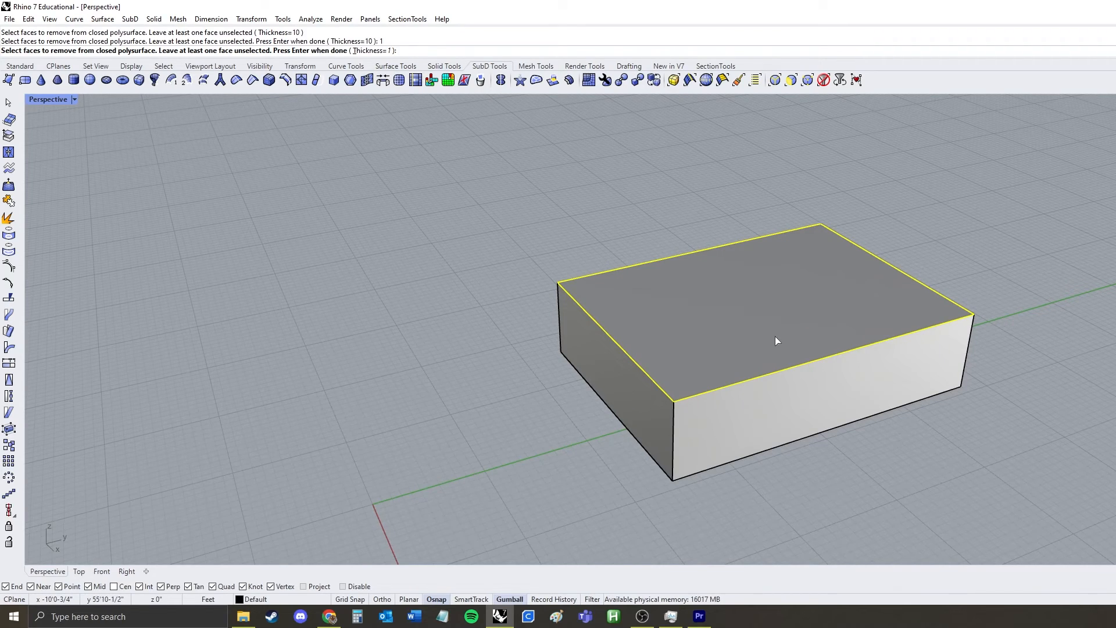
key(Return)
right_drag(1037, 298, 814, 436)
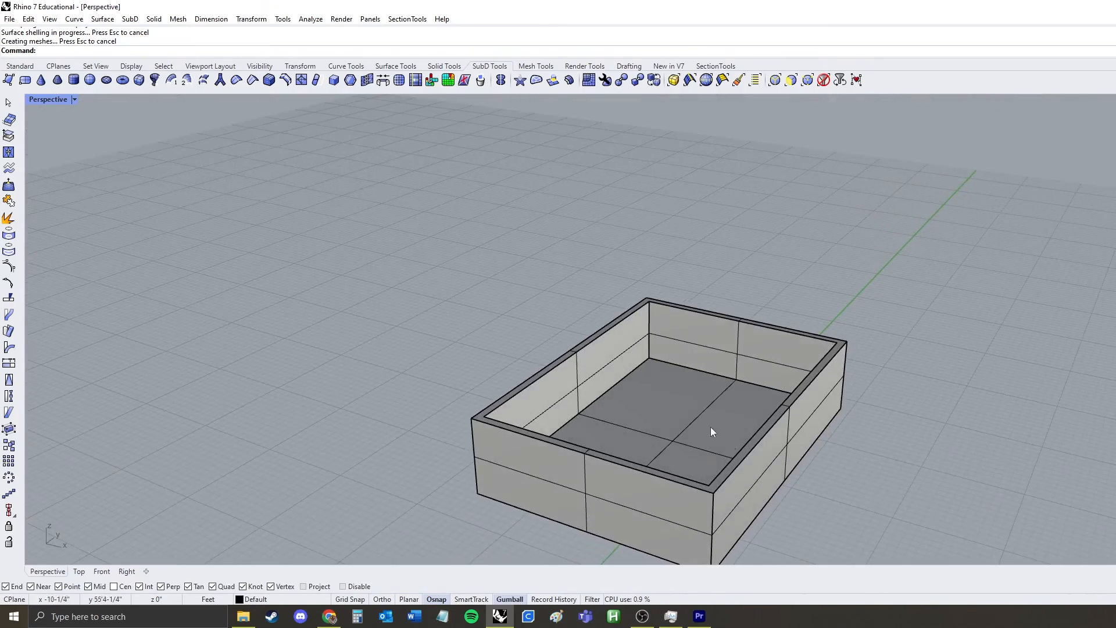
click(717, 431)
click(942, 308)
right_drag(930, 383, 818, 494)
- Undo the shell and shell the box again at thickness 1 with both the top and bottom faces removed
key(ctrl+z)
key(Return)
click(731, 384)
scroll(756, 512, up, 5)
scroll(702, 528, down, 5)
right_drag(780, 229, 808, 379)
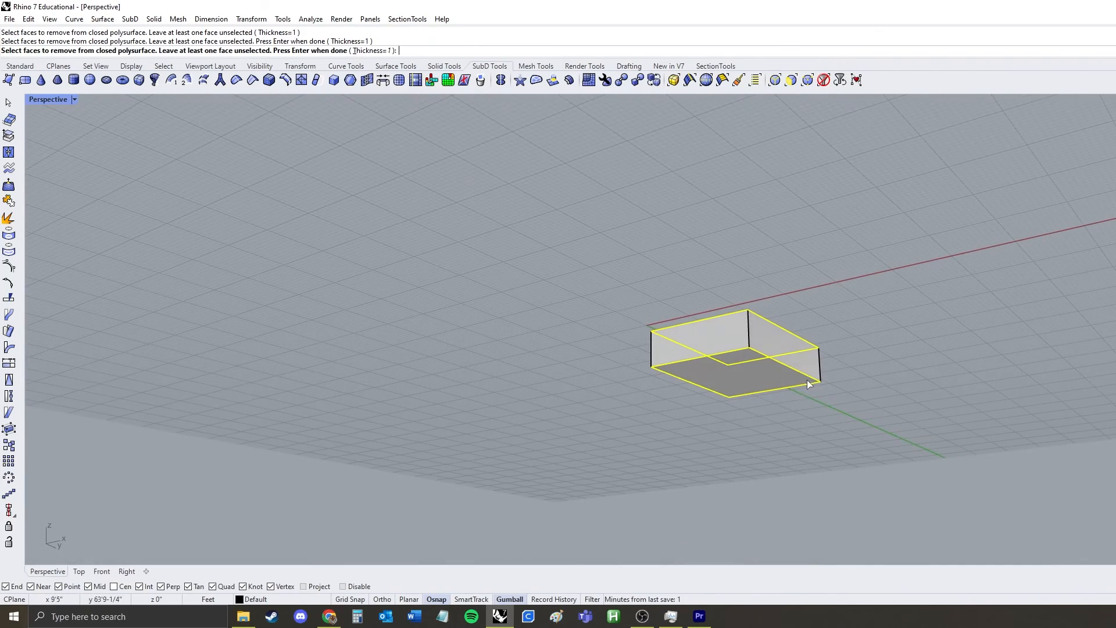
key(Return)
right_drag(849, 271, 843, 390)
scroll(771, 379, up, 4)
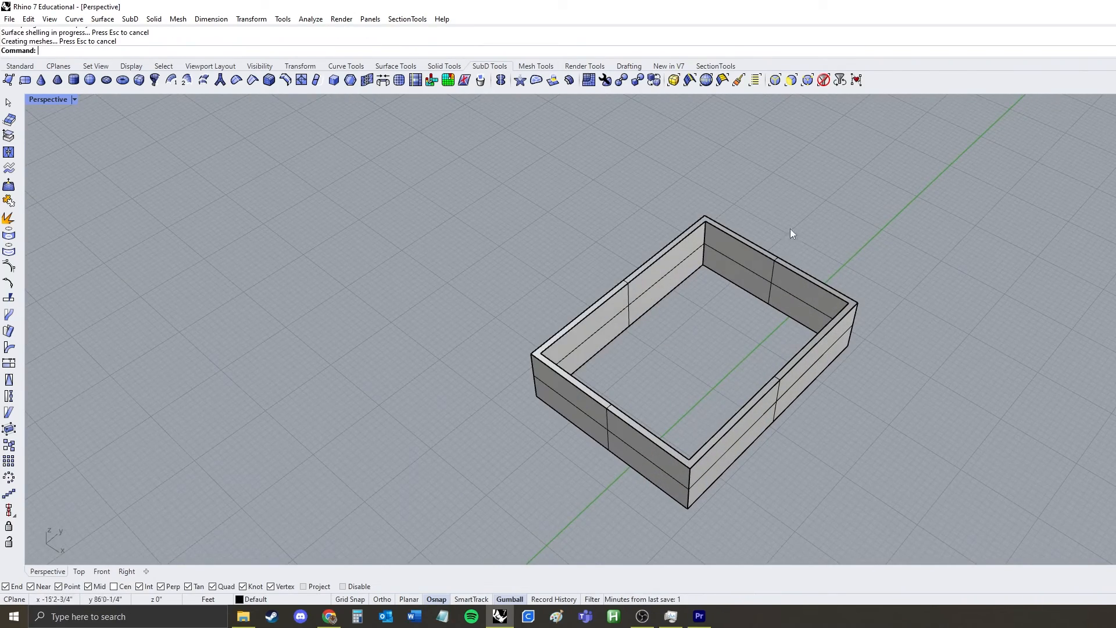
- Undo the open-frame shell and shell the box at thickness 1 with the top and two adjacent side faces removed
key(ctrl+z)
key(Return)
click(650, 455)
click(718, 457)
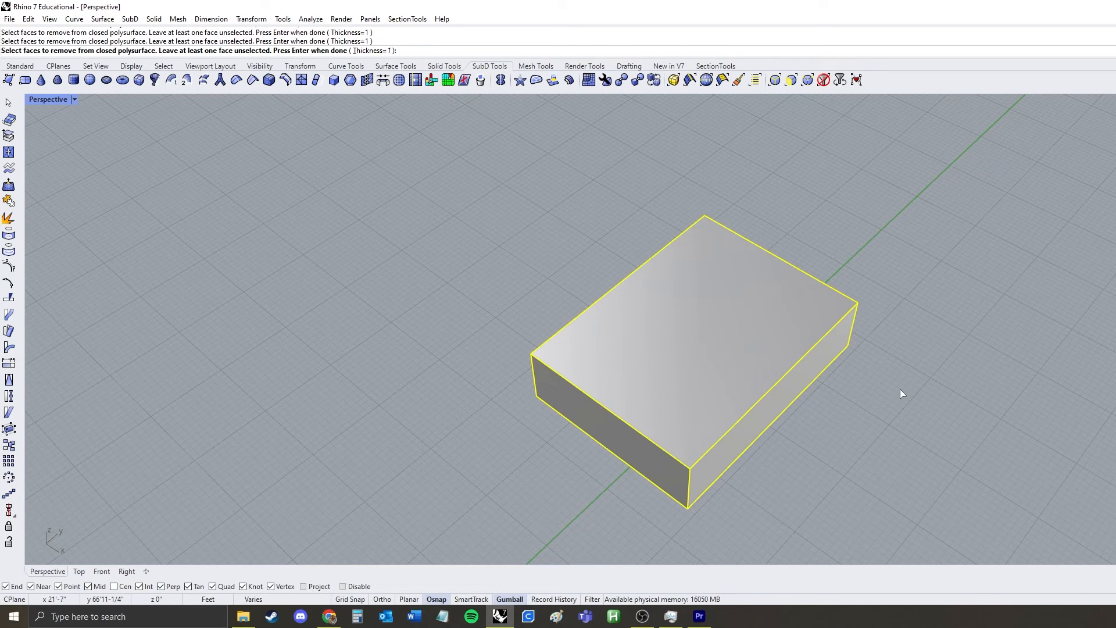
key(Return)
right_drag(900, 389, 731, 373)
- Undo the last shell and shell the box with a thickness of 5, removing only the top face
key(ctrl+z)
key(Return)
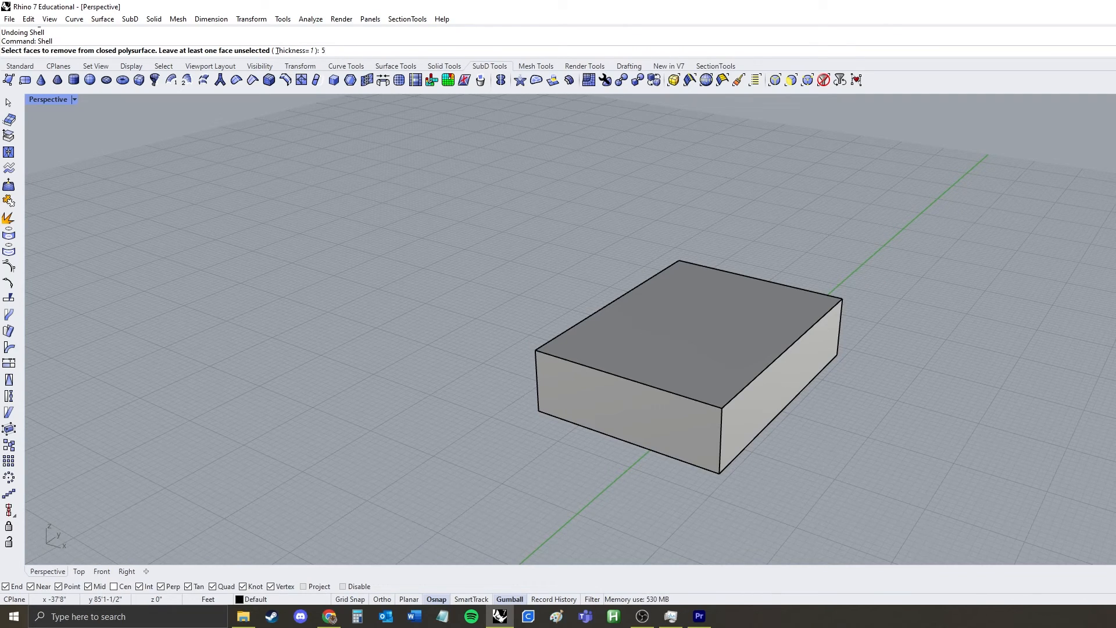
click(713, 352)
key(Return)
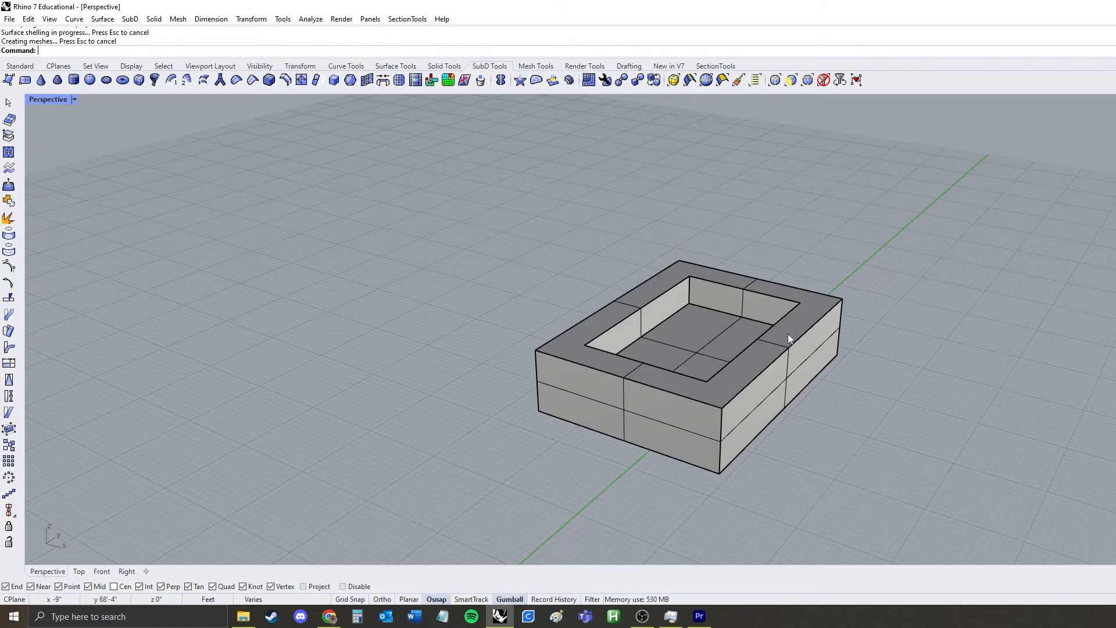
right_drag(770, 341, 765, 344)
- Measure the distance across the shelled box's wall at the top rim
text(Distance)
key(Return)
scroll(780, 339, up, 5)
click(740, 323)
click(821, 343)
scroll(607, 254, down, 5)
- Undo the thick shell and shell the box again at thickness 5 with the top and a side face removed
key(ctrl+z)
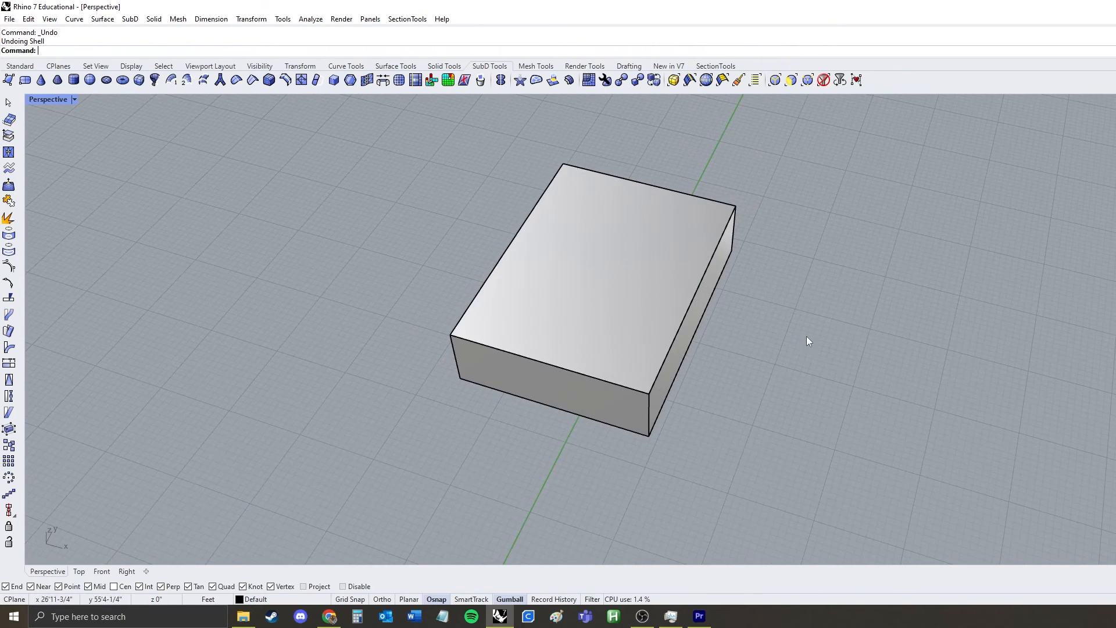
scroll(807, 333, up, 2)
key(Return)
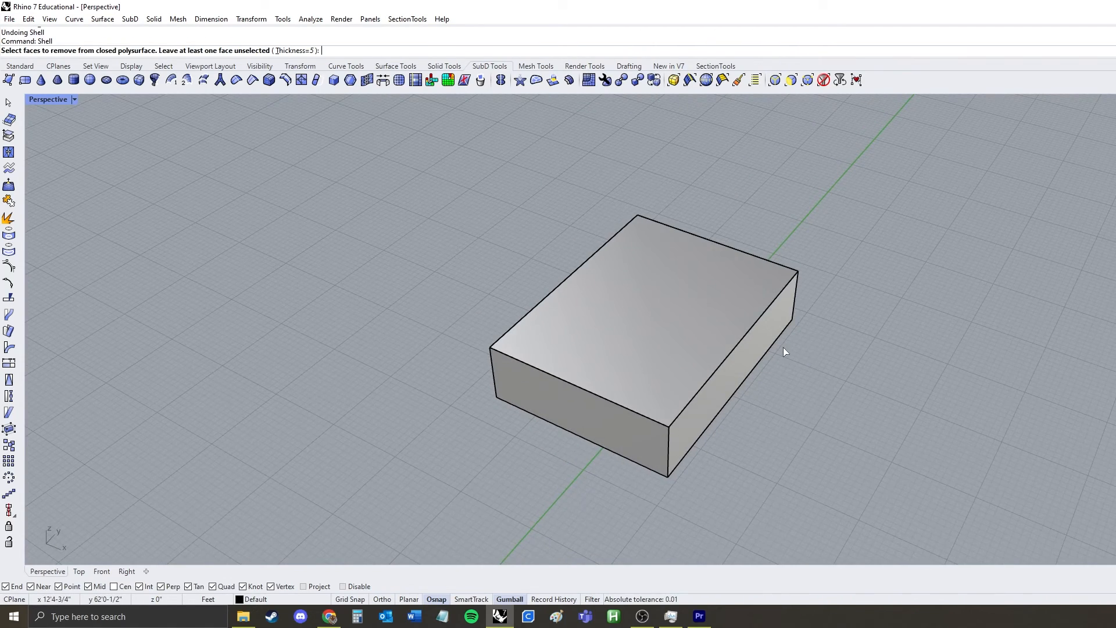
right_drag(852, 272, 750, 402)
click(695, 340)
click(703, 386)
click(708, 348)
key(Return)
- Undo the last shell and shell the box with a thickness of 1, removing only the top face
key(ctrl+z)
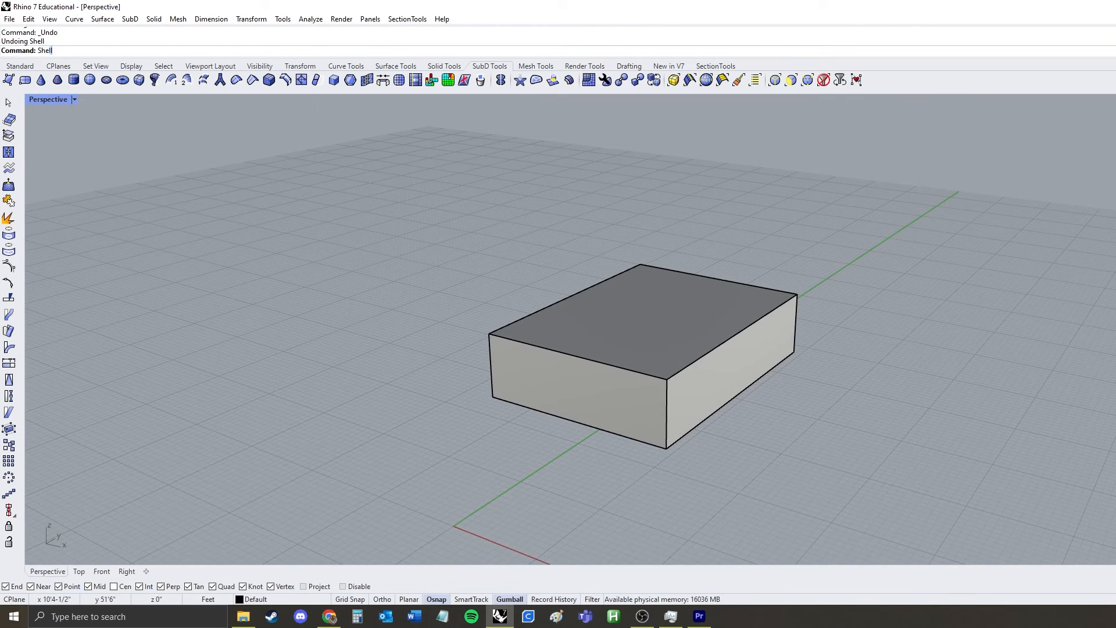
text(Shell)
key(Return)
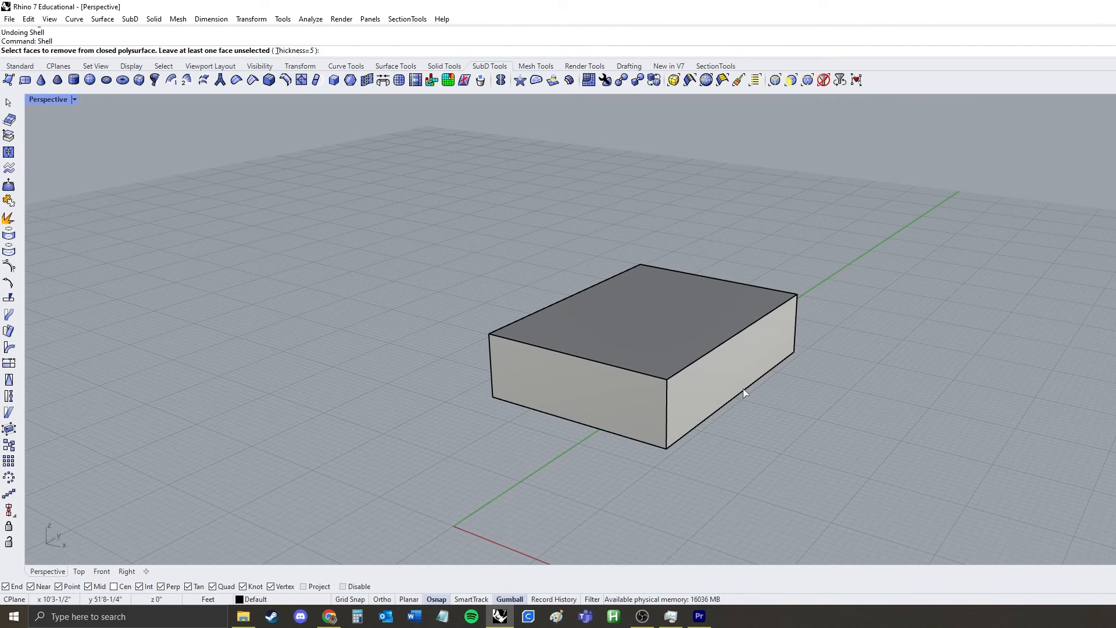
key(Return)
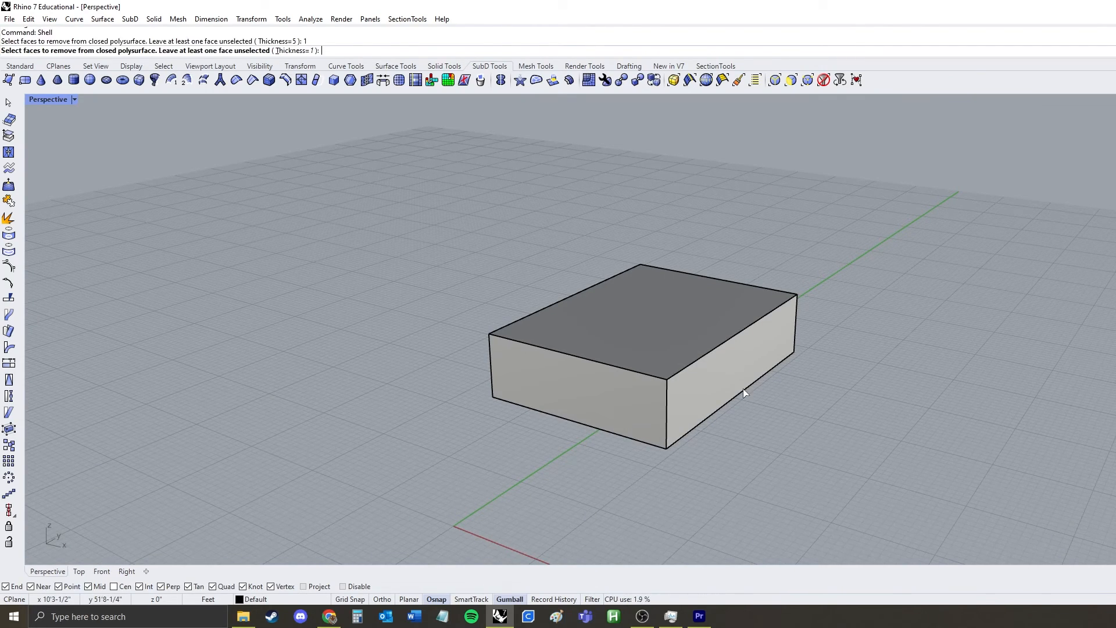
click(673, 332)
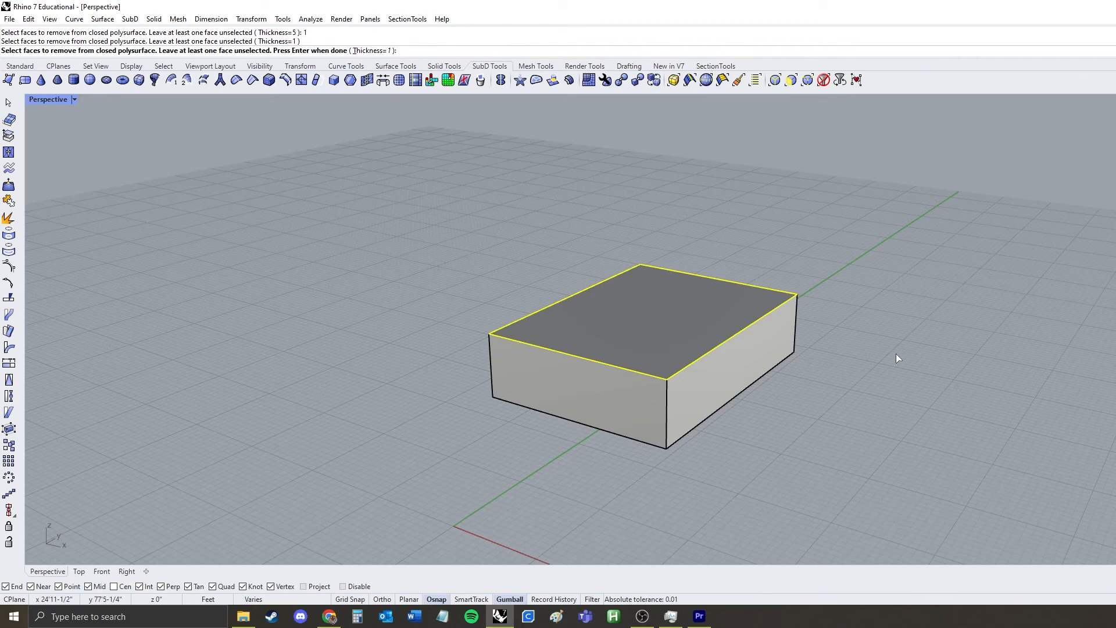
key(Return)
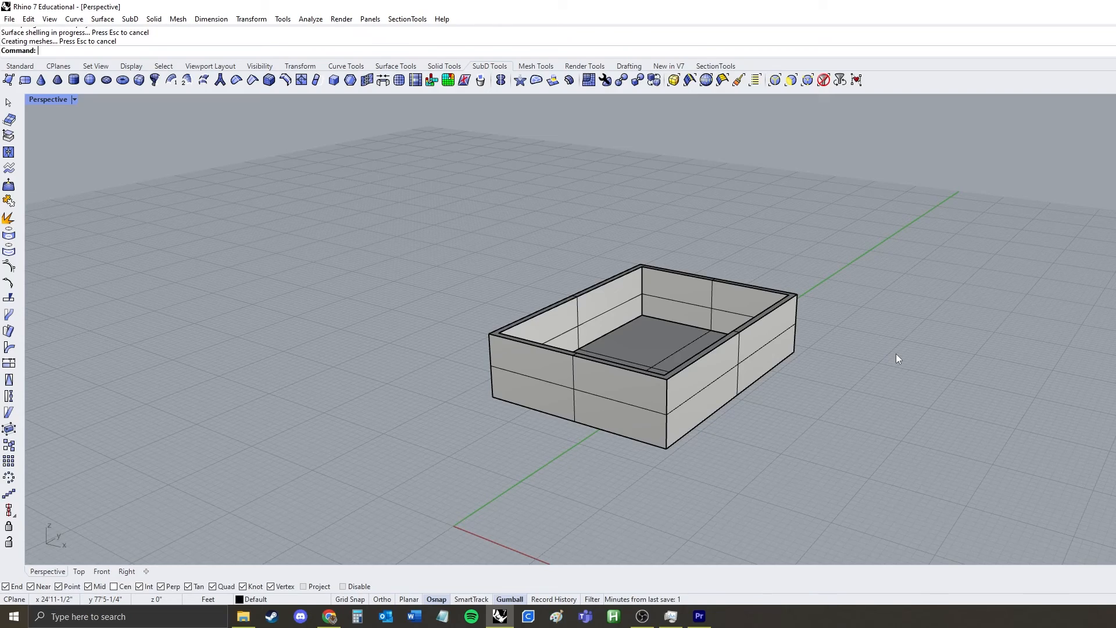
- Draw a lid box between opposite outer corners of the tray's top rim with a height of -1
right_drag(860, 323, 840, 410)
scroll(761, 396, up, 6)
right_drag(754, 395, 708, 446)
scroll(735, 358, down, 3)
text(Box)
key(Return)
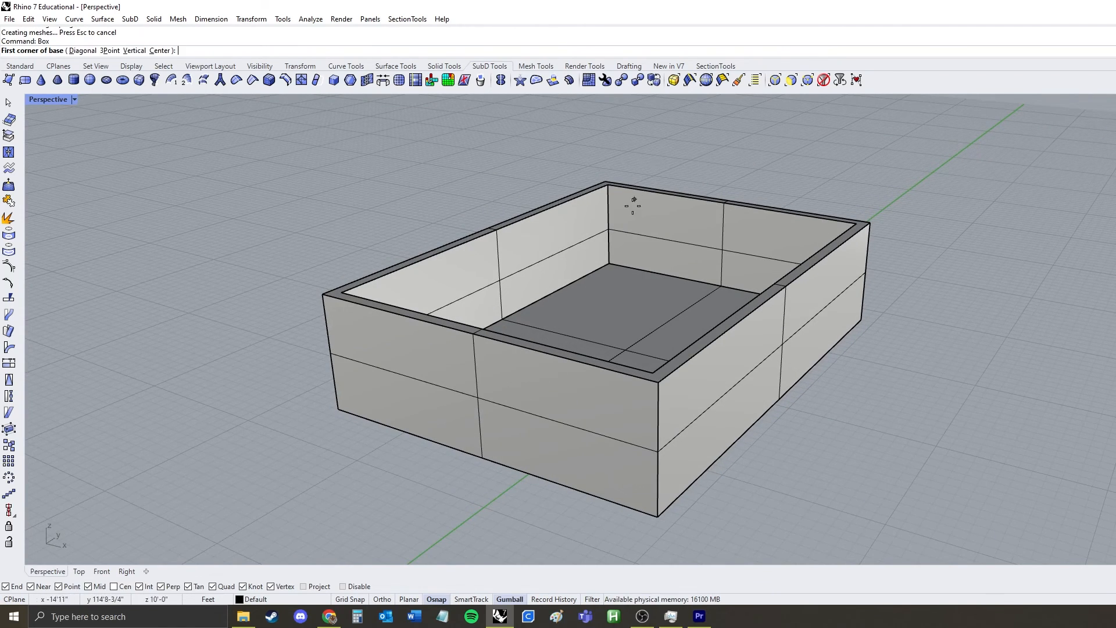
right_drag(610, 228, 611, 264)
click(614, 108)
click(652, 444)
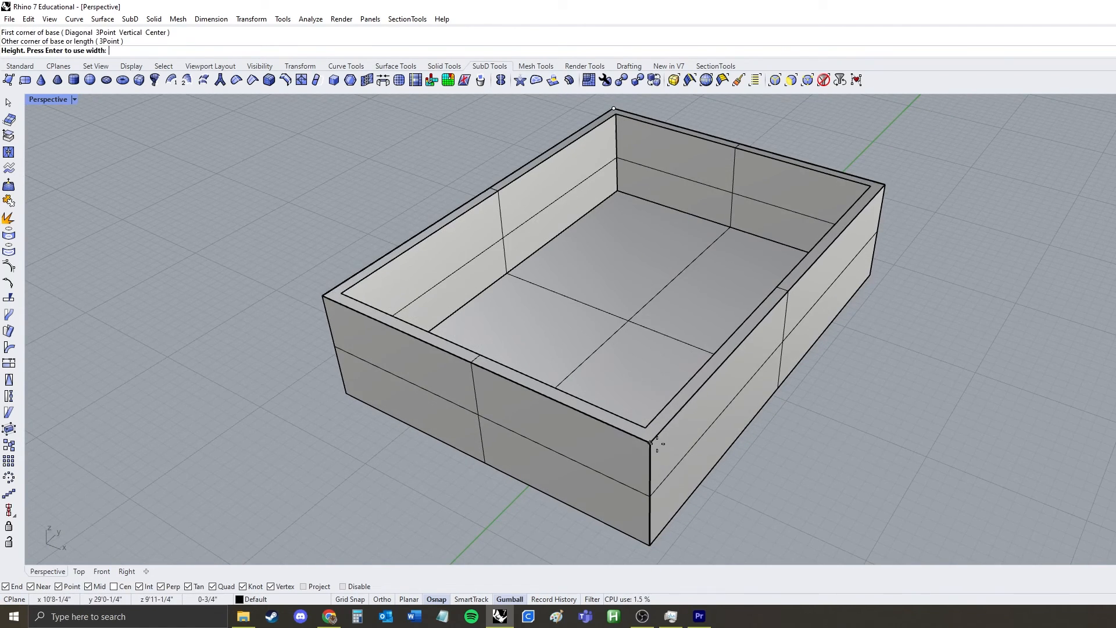
text(-1)
key(Return)
- Create a vertical clipping plane starting from the tray's front bottom corner along its front side
right_drag(662, 449, 894, 321)
text(ClippingPlane)
key(Return)
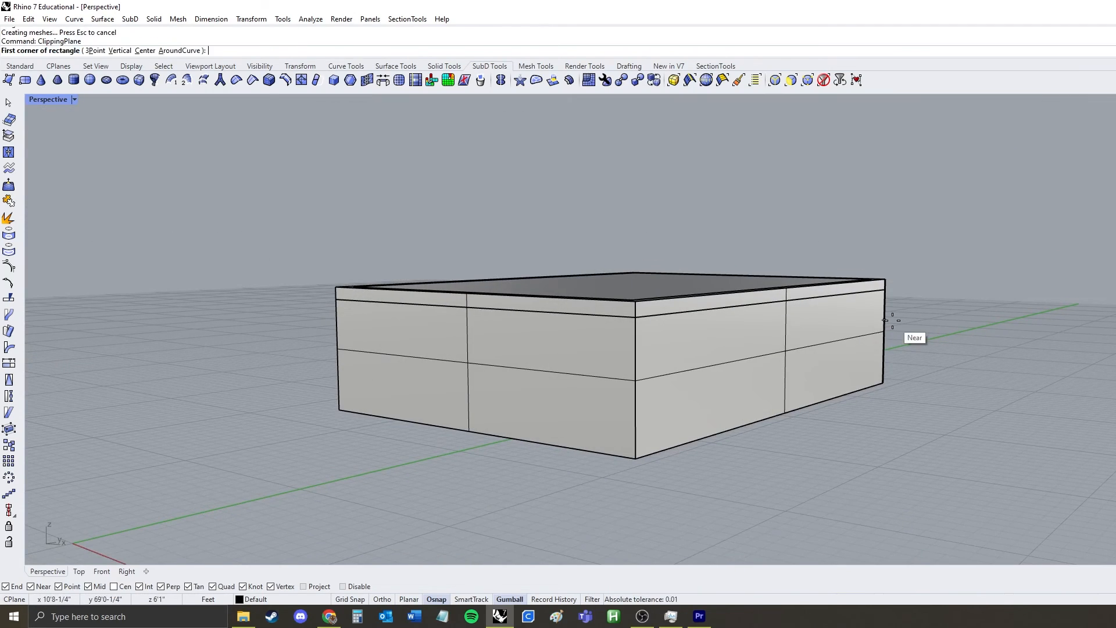
click(120, 51)
click(636, 458)
click(542, 297)
click(472, 385)
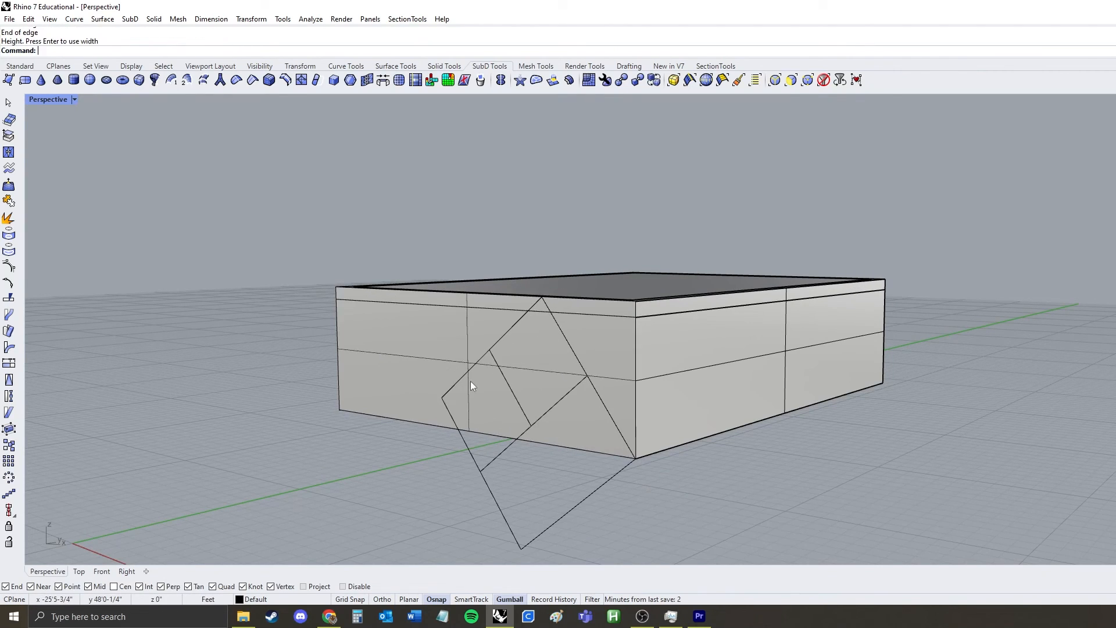
- Move the clipping plane into the tray to cut through its front and expose the interior
click(566, 449)
click(578, 468)
right_drag(666, 445, 590, 494)
drag(492, 427, 672, 388)
click(490, 421)
right_drag(490, 421, 511, 344)
scroll(511, 343, up, 5)
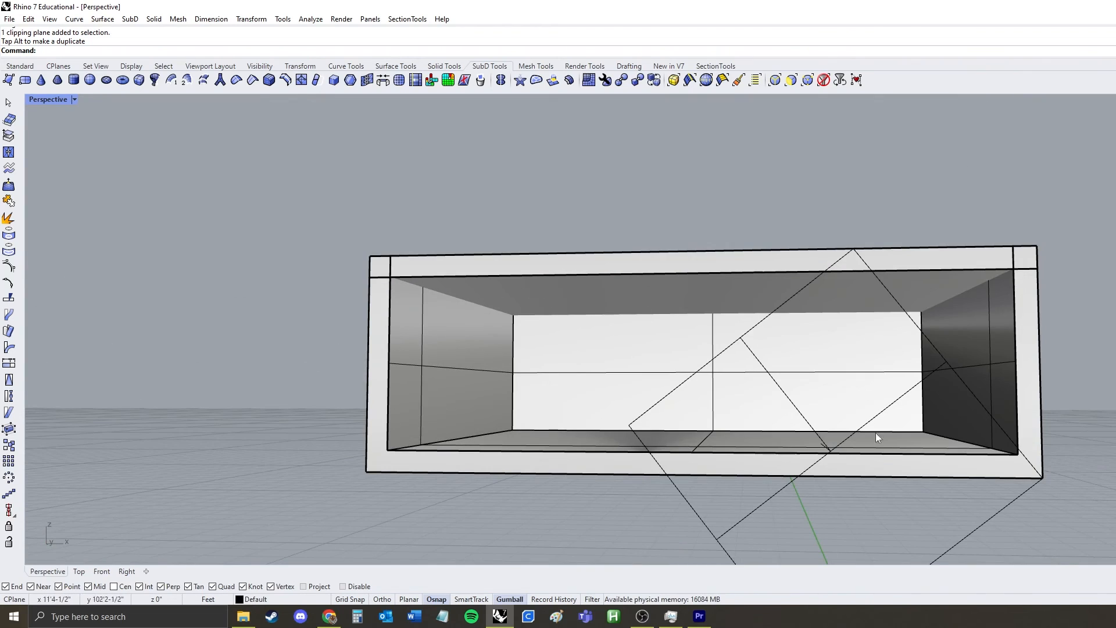
- Try raising the lid slightly above the tray, and undo the move
click(687, 295)
drag(696, 244, 696, 205)
key(ctrl+z)
right_drag(503, 219, 622, 358)
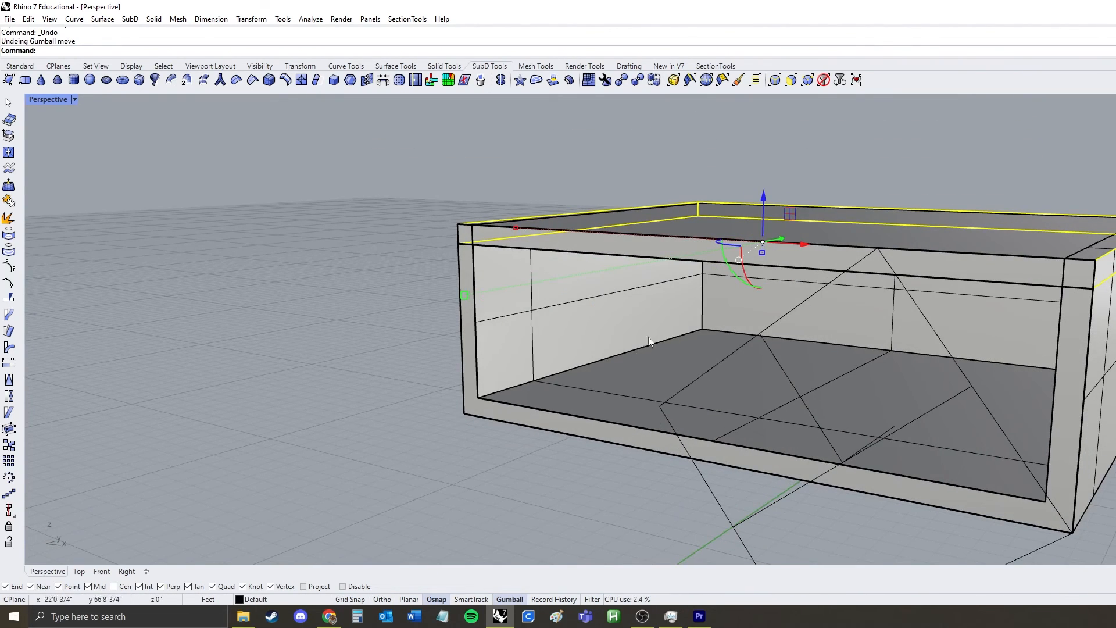
click(593, 180)
scroll(641, 340, down, 5)
scroll(640, 344, up, 5)
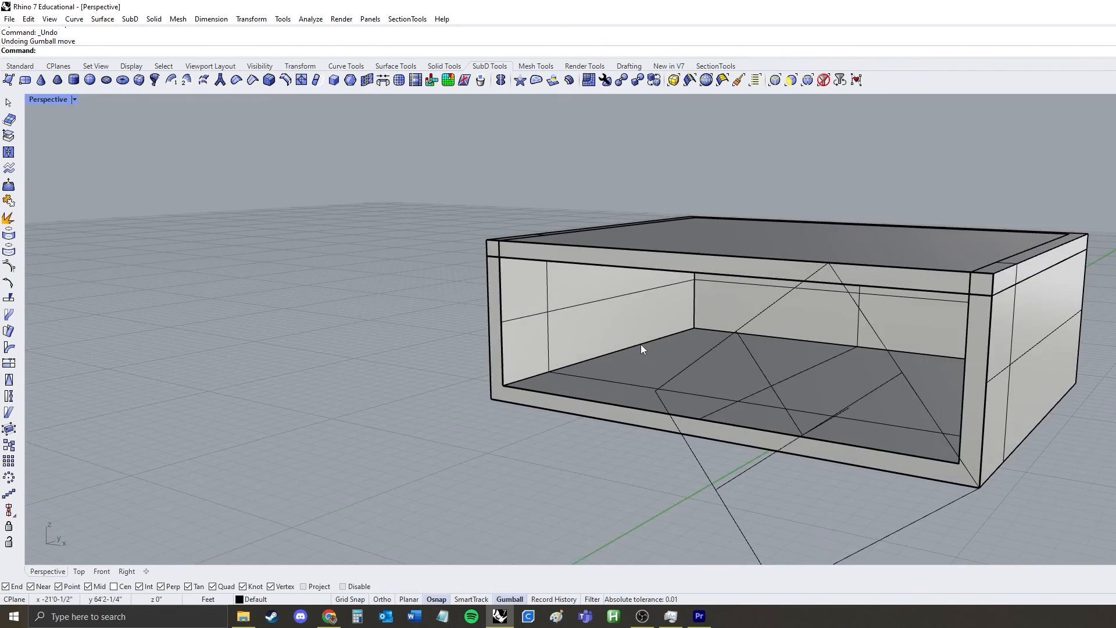
- Draw a small box on the floor inside the tray
text(Box)
key(Return)
click(669, 366)
click(614, 411)
click(614, 371)
right_drag(594, 531, 621, 461)
scroll(623, 457, down, 5)
- Delete the clipping plane that cuts through the tray
right_drag(731, 265, 674, 466)
click(686, 363)
key(Delete)
- Hide the lid and shift the object inside the tray slightly upward
click(674, 333)
key(ctrl+h)
click(658, 277)
drag(662, 250, 661, 237)
click(1011, 210)
- Show the hidden lid again and inspect the closed box from the side
text(Show)
key(Return)
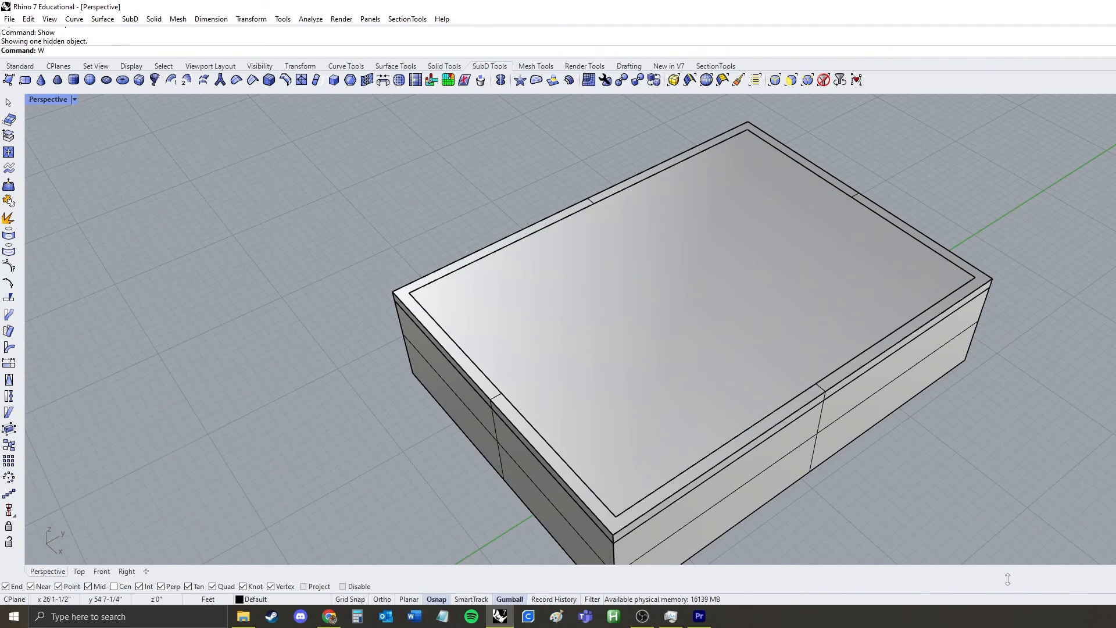
right_drag(1012, 211, 1063, 431)
text(W)
right_drag(989, 260, 877, 320)
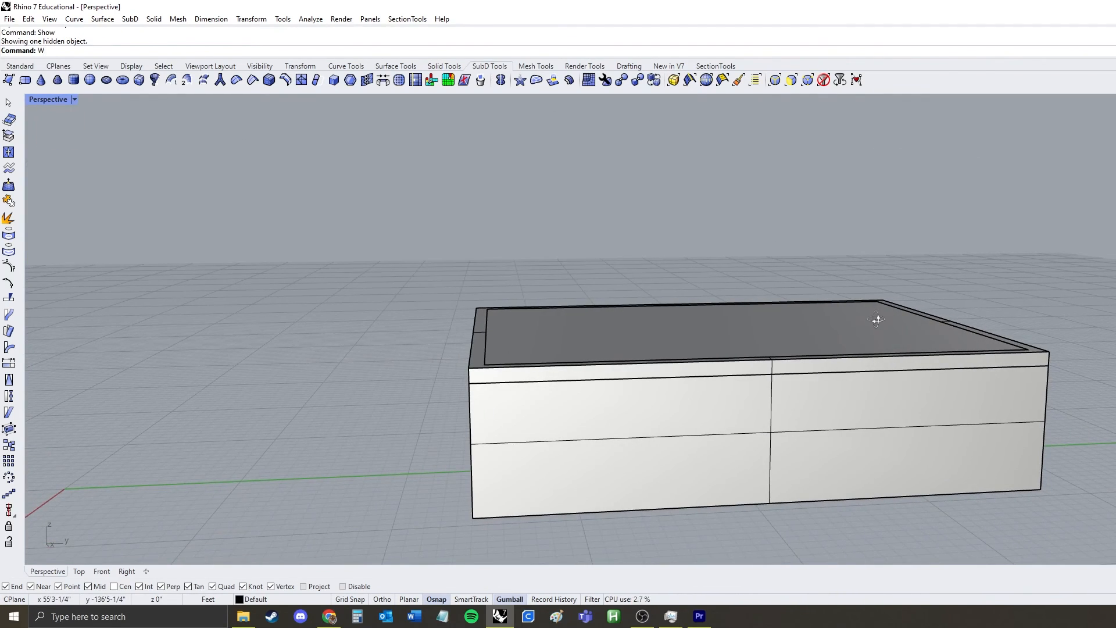
right_drag(928, 381, 942, 399)
scroll(807, 262, down, 3)
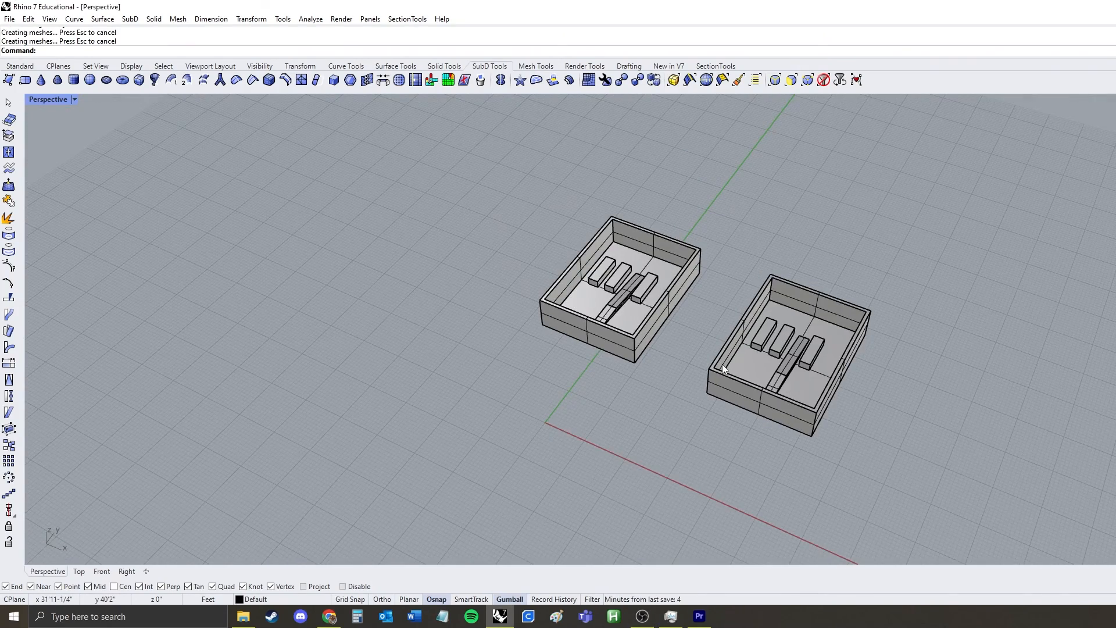
- Draw a tall vertical solid cylinder on the ground beside the two trays, near the origin
text(cylinder)
key(Return)
click(518, 431)
click(583, 485)
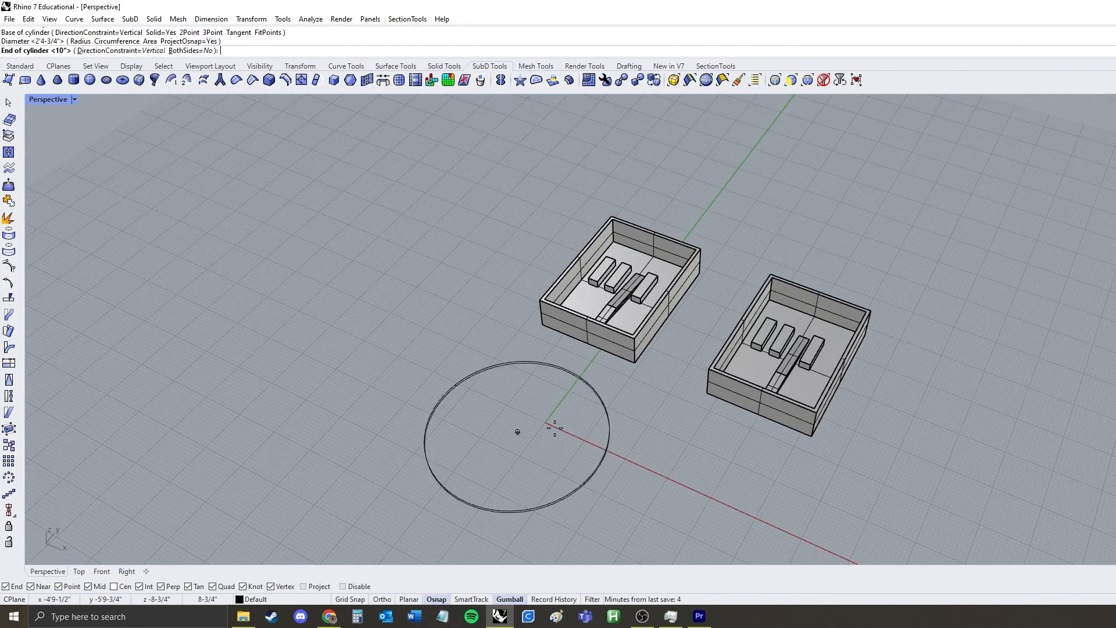
click(495, 307)
right_drag(678, 455, 678, 437)
- Shell the cylinder with a thickness of 1, removing its top face, and undo the shell
text(Shel)
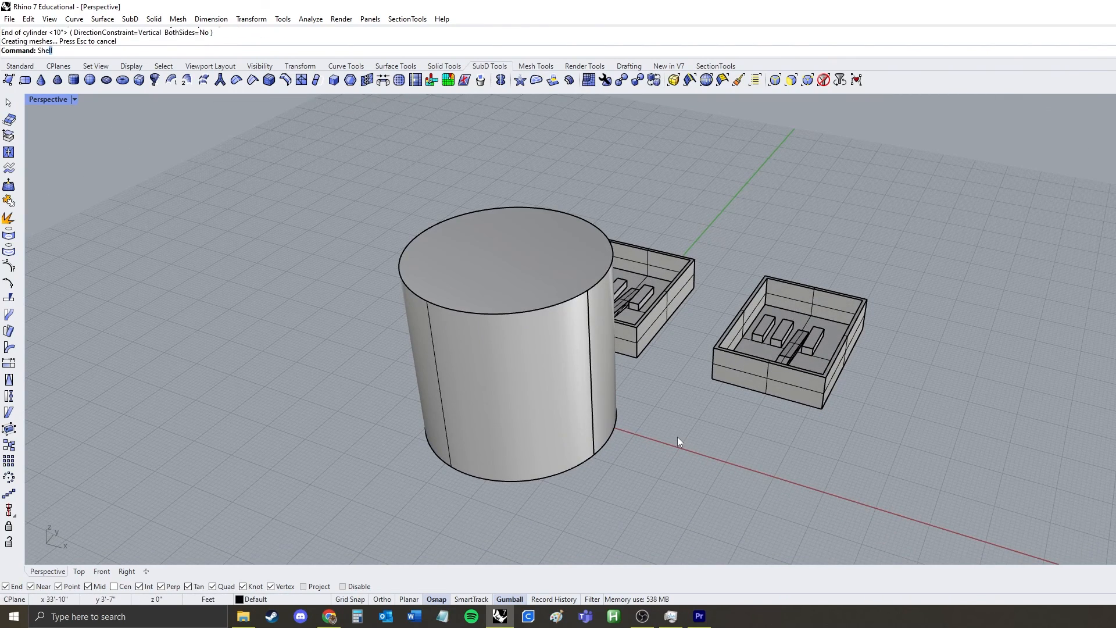
text(l)
key(Return)
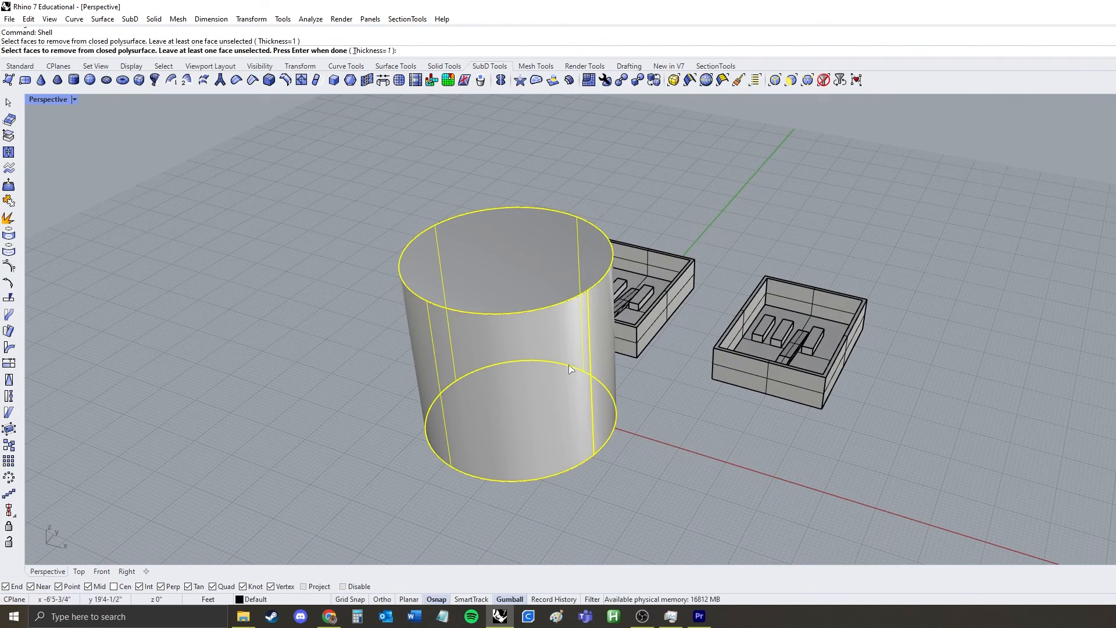
click(488, 251)
key(Return)
right_drag(629, 353, 617, 387)
key(ctrl+z)
- Try shelling the cylinder with its curved side wall removed and once more with another face pick, undoing each attempt
key(Return)
click(501, 407)
key(Return)
mouse_move(651, 448)
right_down()
mouse_move(645, 349)
mouse_move(631, 399)
mouse_move(661, 454)
right_up()
key(ctrl+z)
key(Return)
click(548, 294)
key(Return)
key(ctrl+z)
- Draw a closed degree 3 freeform curve on the ground in front of the trays, narrow at one end and rounded at the other
right_drag(934, 424, 748, 370)
text(Curve)
key(Return)
click(725, 391)
click(822, 326)
click(920, 396)
click(870, 504)
click(656, 448)
click(606, 381)
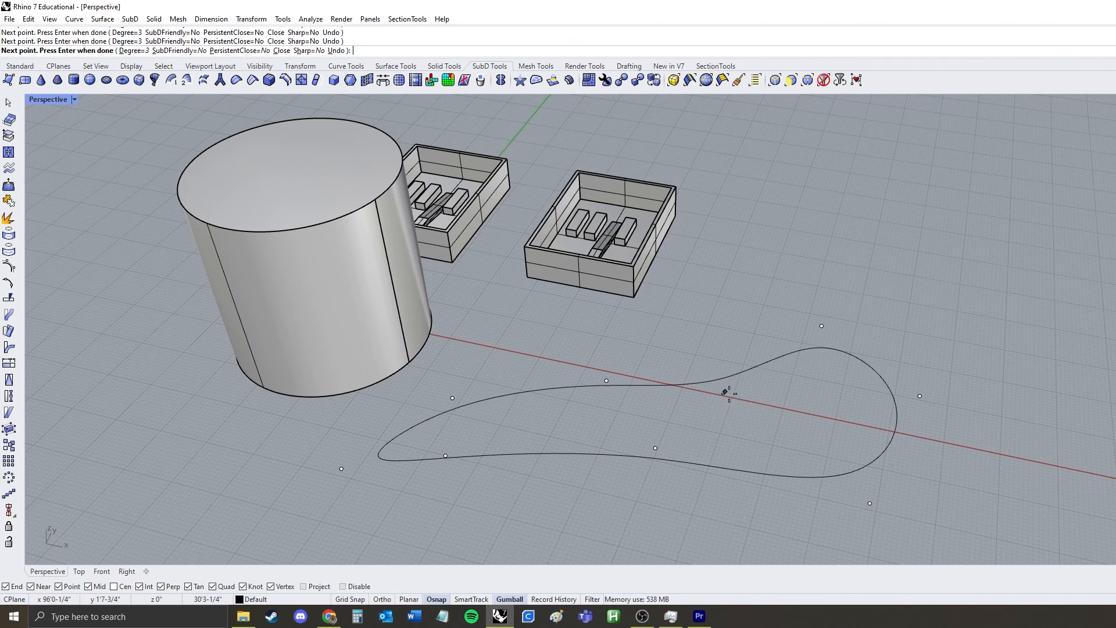
click(725, 392)
- Fill the closed freeform curve with a planar surface and extrude it upward into a solid
click(721, 379)
middle_click(731, 415)
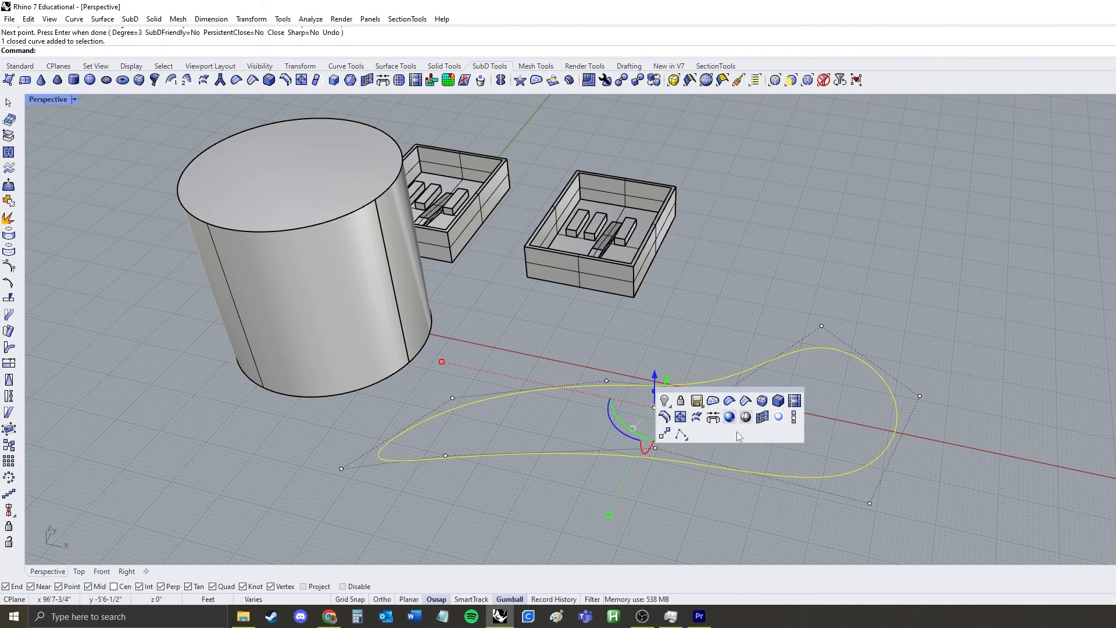
click(779, 425)
right_drag(831, 413, 678, 306)
drag(689, 304, 689, 168)
click(1038, 260)
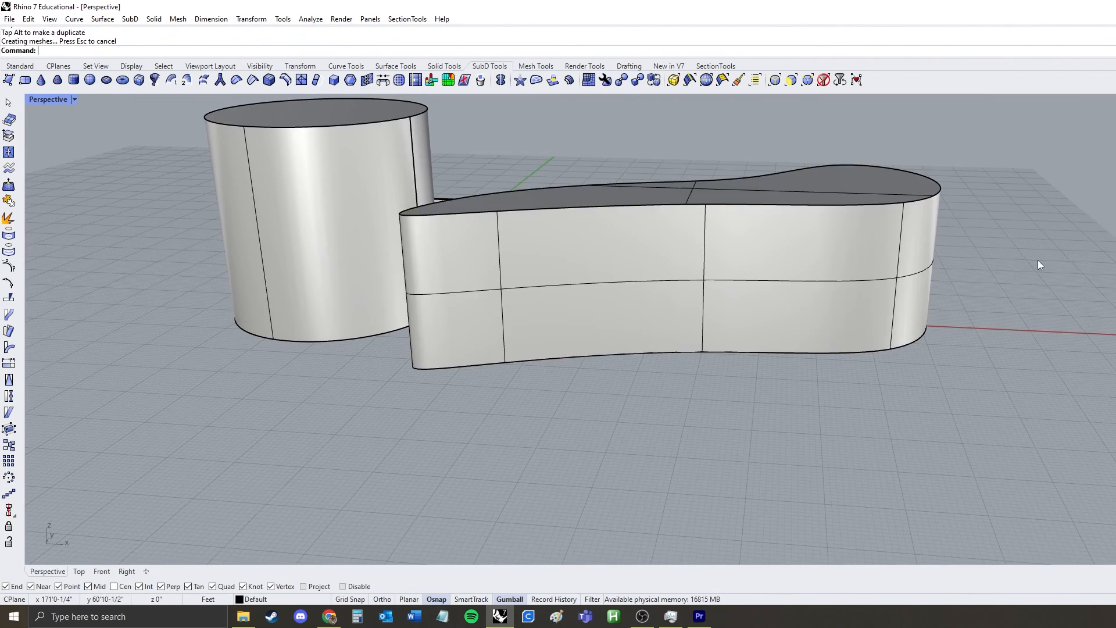
- Shell the freeform solid with a thickness of 1, removing its top face
right_drag(1038, 260, 877, 375)
text(Shell)
key(Return)
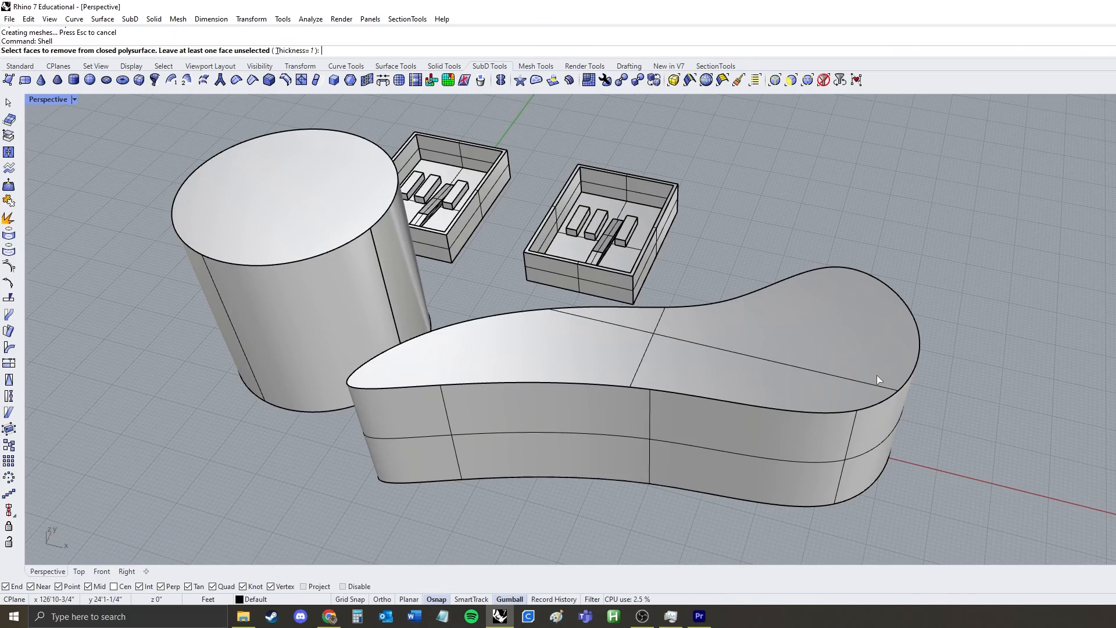
click(748, 317)
key(Return)
- Copy the shelled freeform solid's bottom face to above its open top and extrude the copy by 1 as a lid
right_drag(915, 302, 858, 403)
ctrl+shift+click(858, 403)
right_drag(889, 460, 914, 342)
right_drag(892, 207, 797, 370)
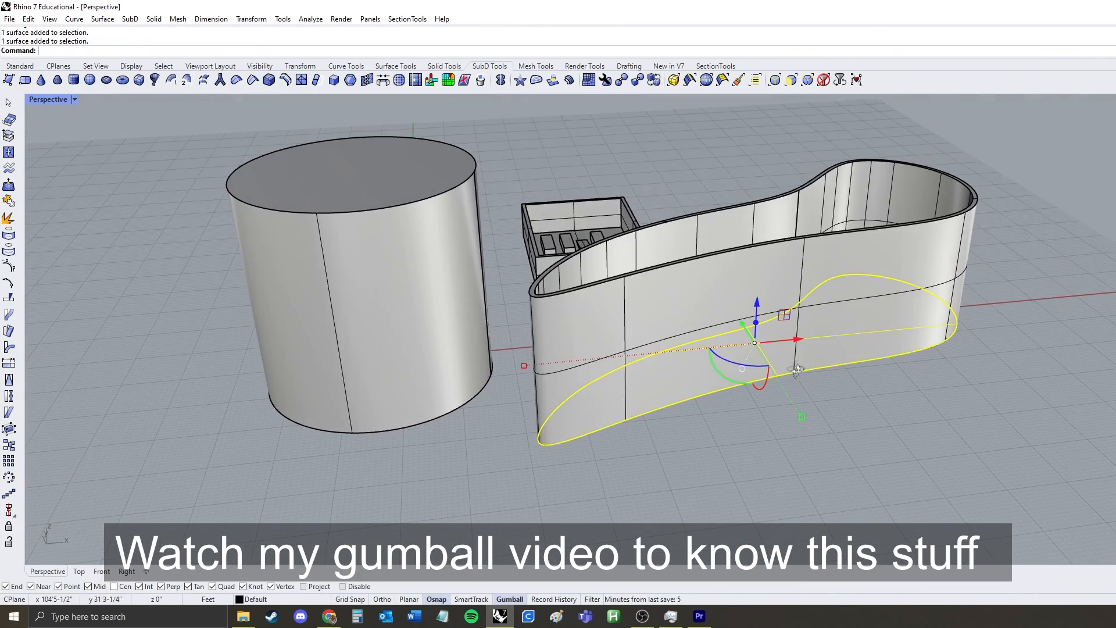
drag(764, 315, 768, 153)
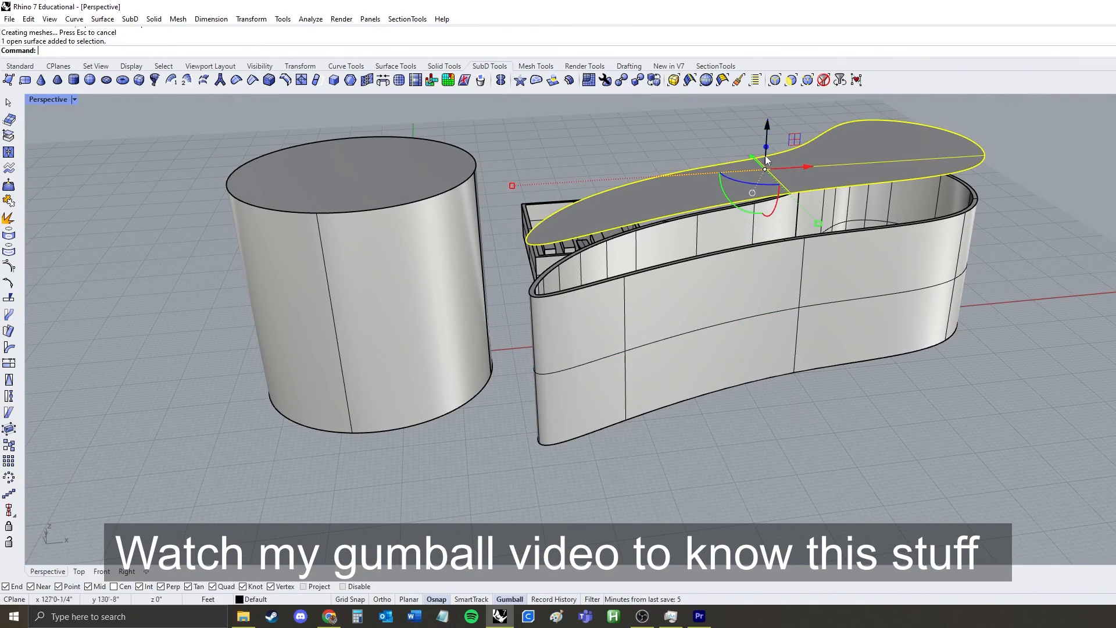
click(766, 149)
text(1)
key(Return)
key(Escape)
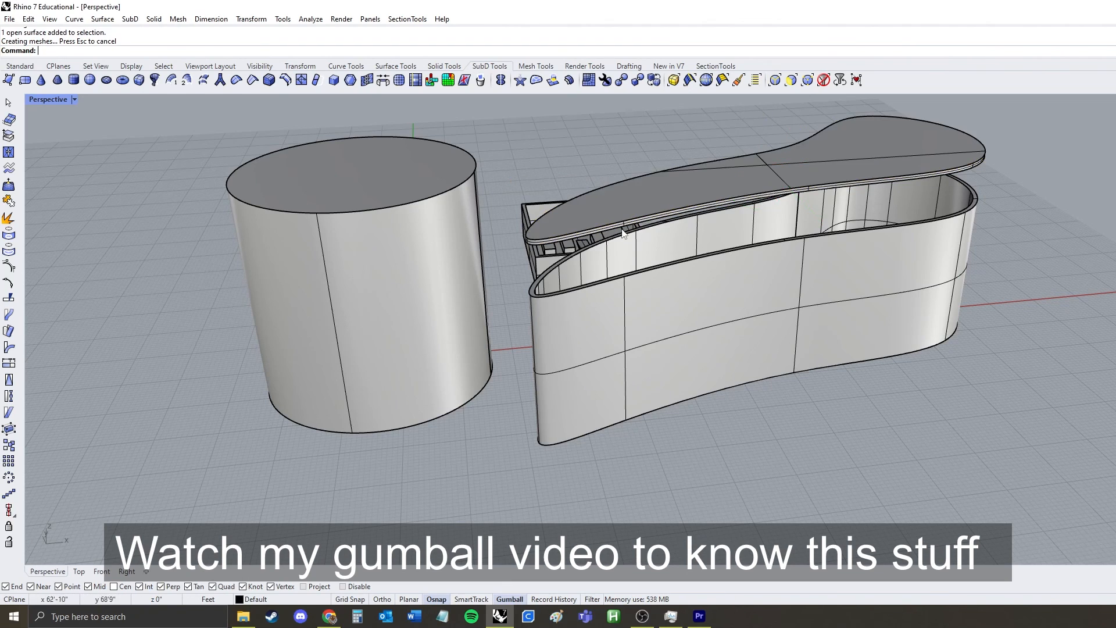
- Move the lid from its lower edge at the narrow tip onto the matching rim point of the freeform shell
click(617, 212)
middle_click(583, 246)
click(522, 266)
scroll(523, 255, up, 5)
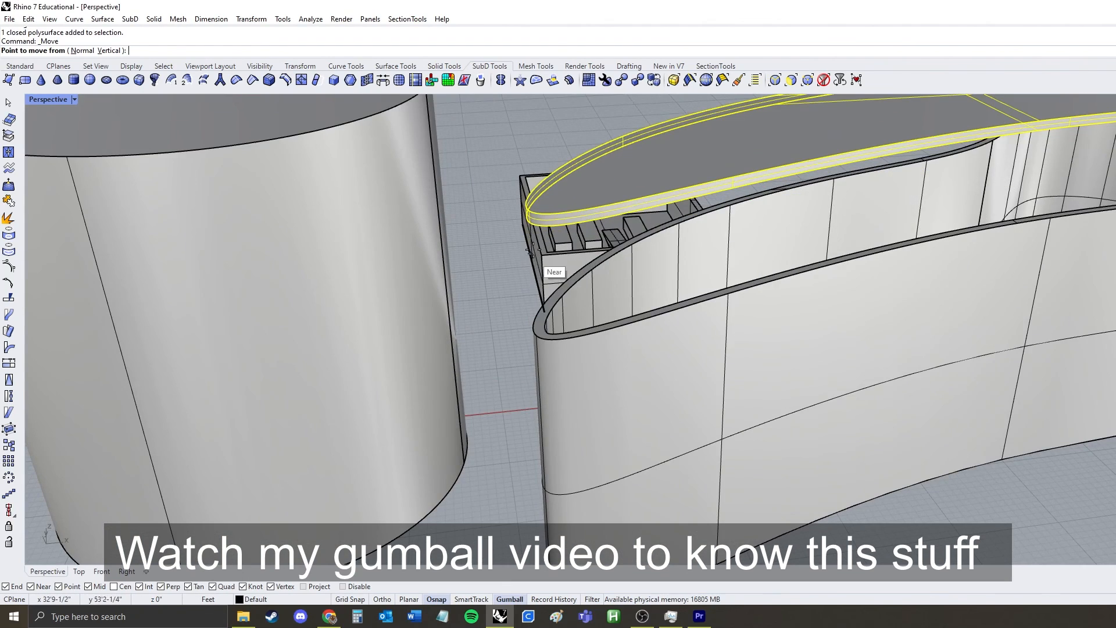
click(530, 223)
click(533, 330)
key(Escape)
scroll(669, 352, down, 8)
right_drag(692, 369, 789, 371)
scroll(794, 387, up, 6)
right_drag(889, 450, 810, 488)
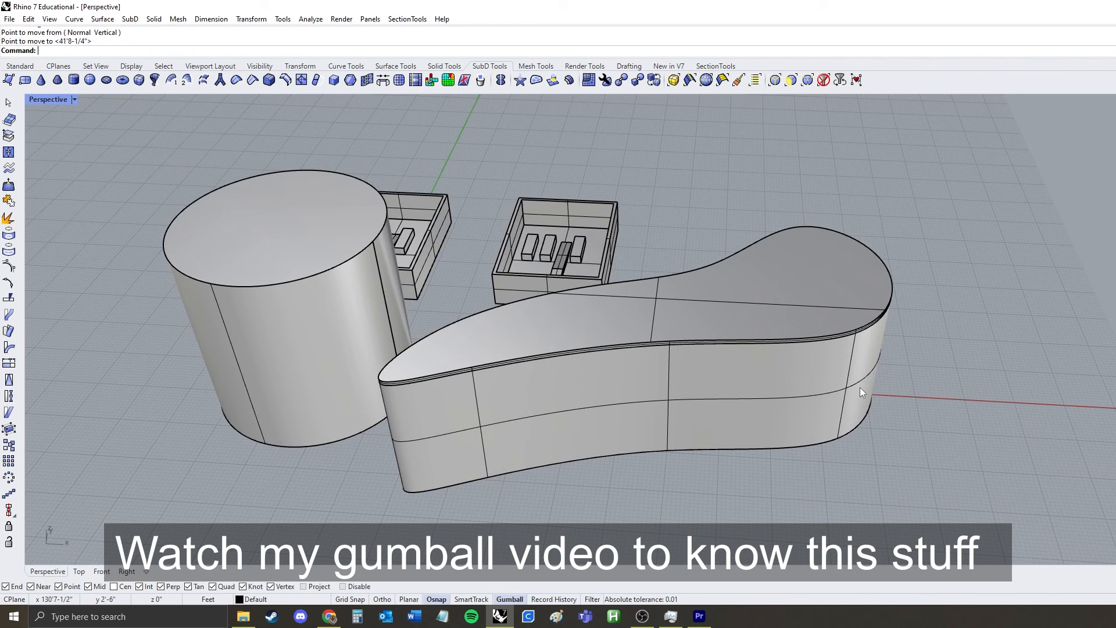
- Delete the lid covering the freeform shell and view the hollow interior
ctrl+shift+click(832, 301)
key(Delete)
right_drag(832, 301, 835, 373)
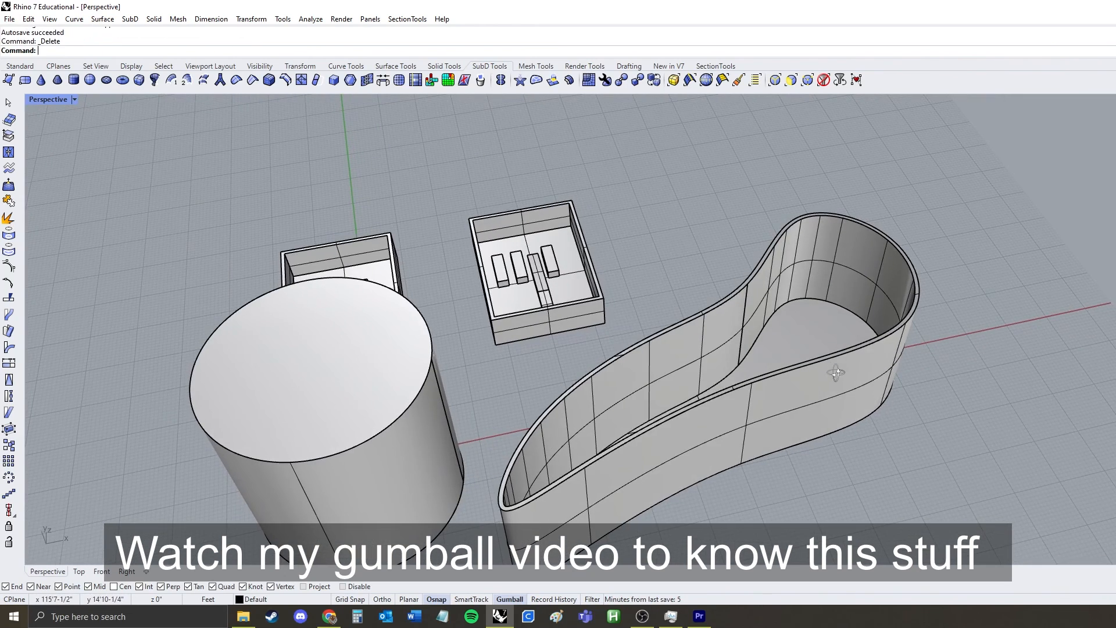